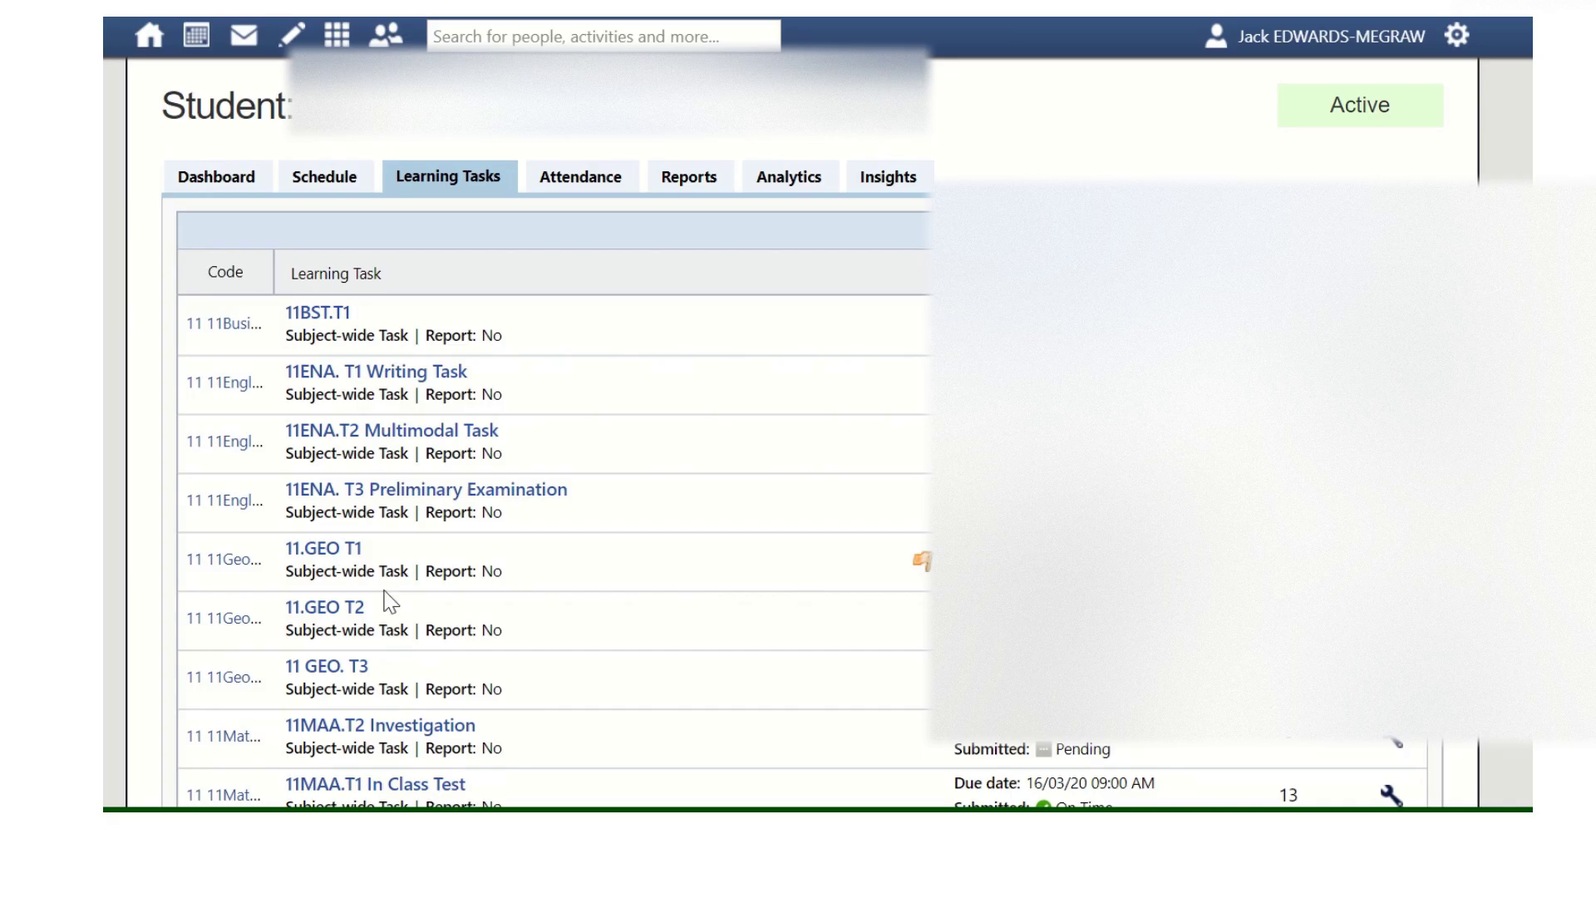
Open the 11.GEO T1 task and launch its downloaded Task 1 .docx attachment in Word.
{"action": "left_click", "coordinate": [335, 557]}
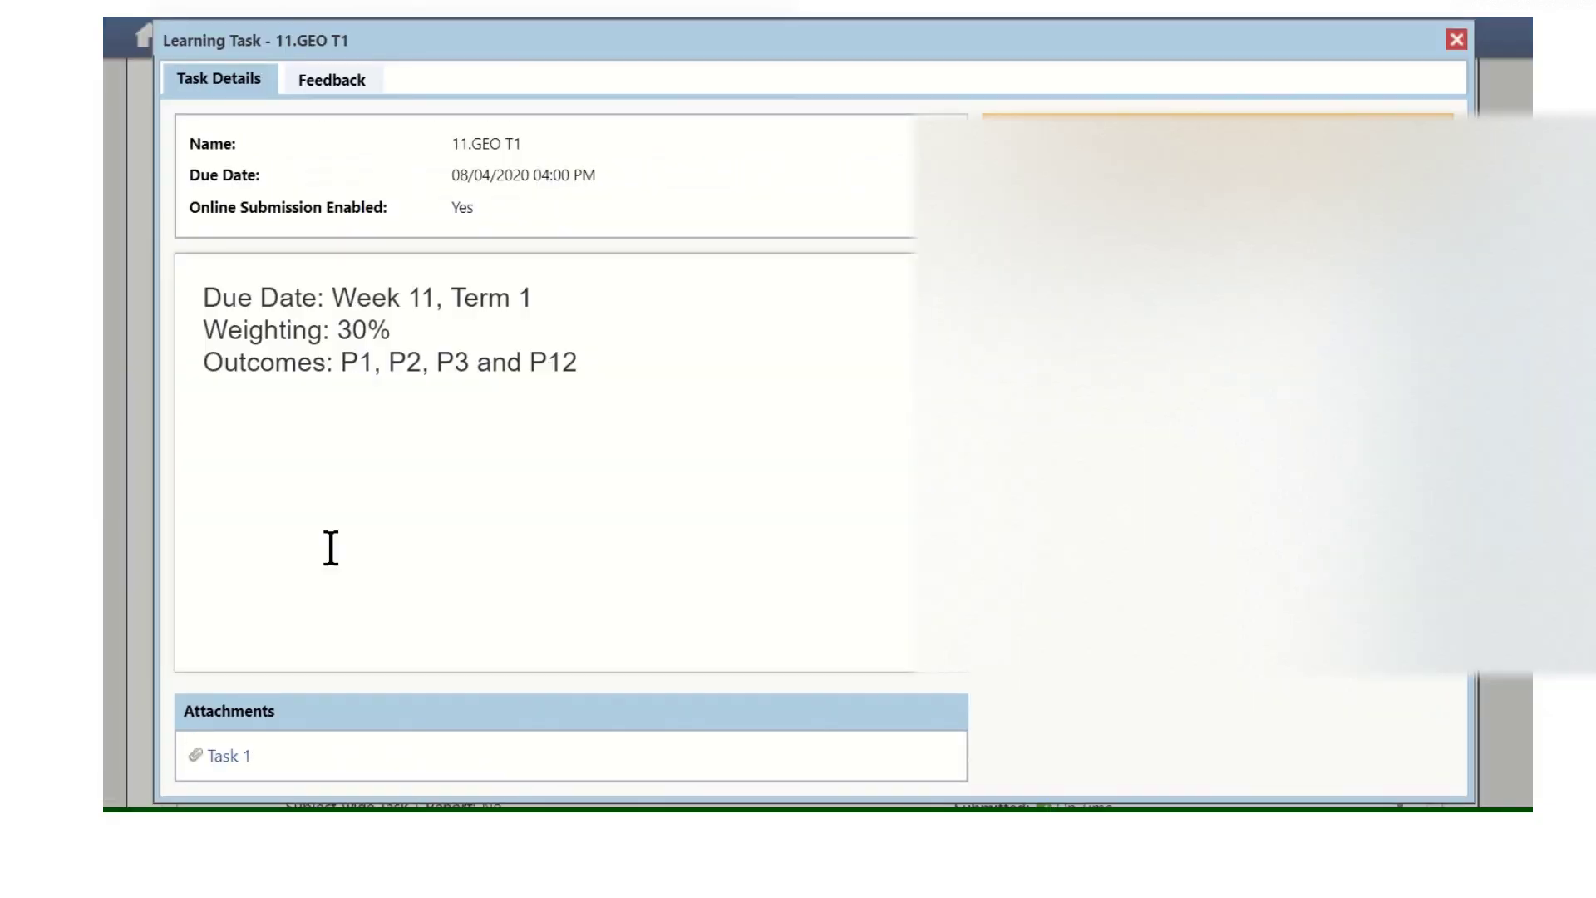
{"action": "left_click", "coordinate": [229, 756]}
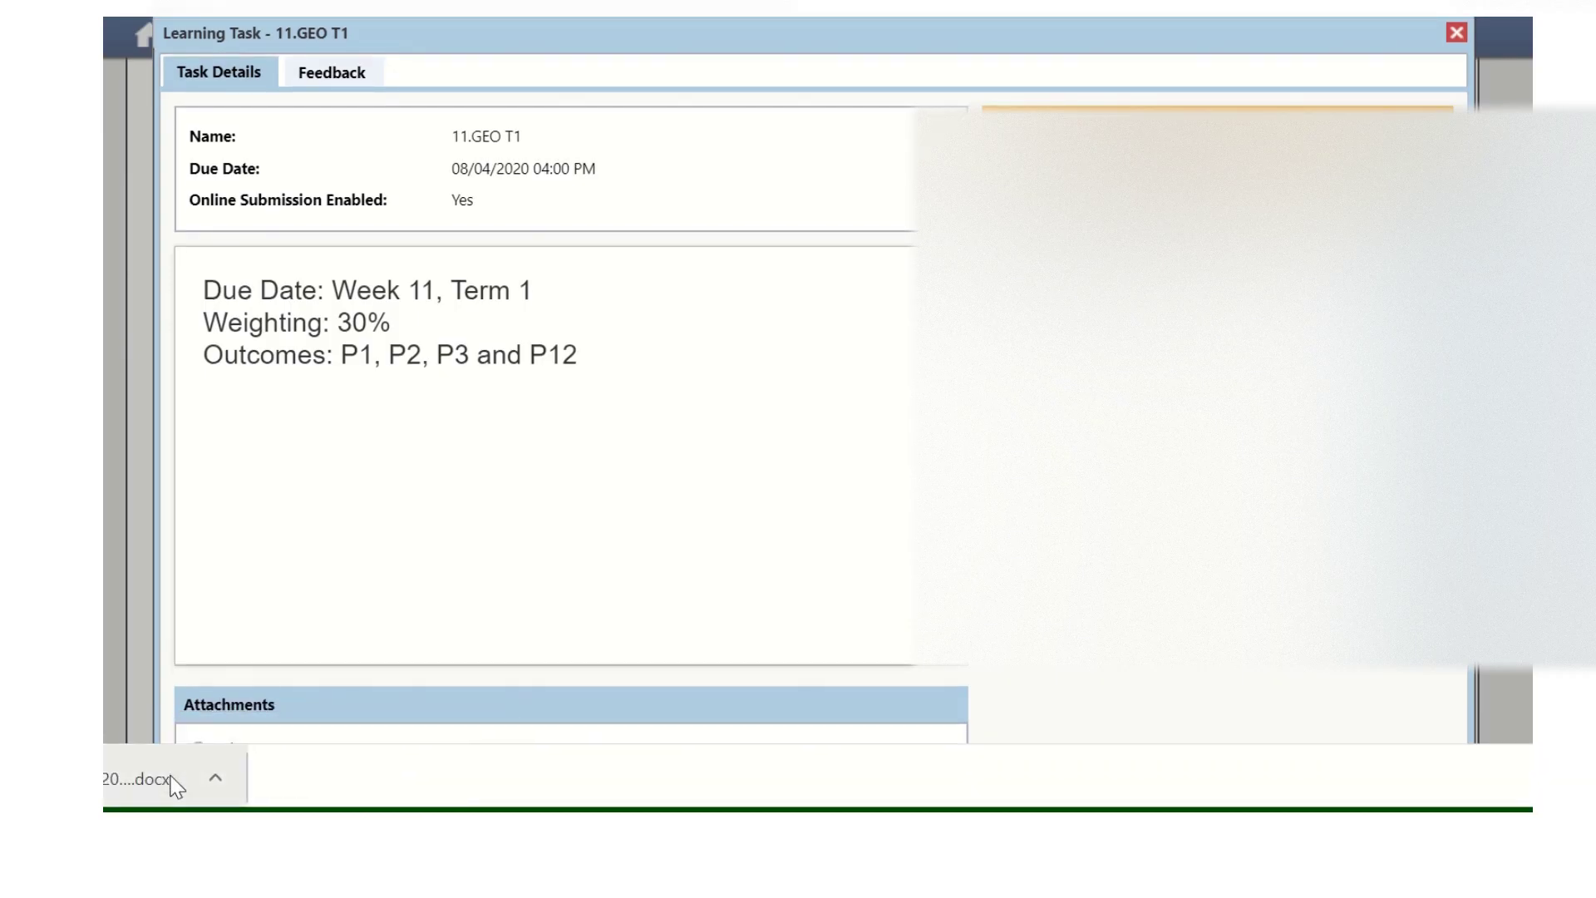
{"action": "left_click", "coordinate": [174, 783]}
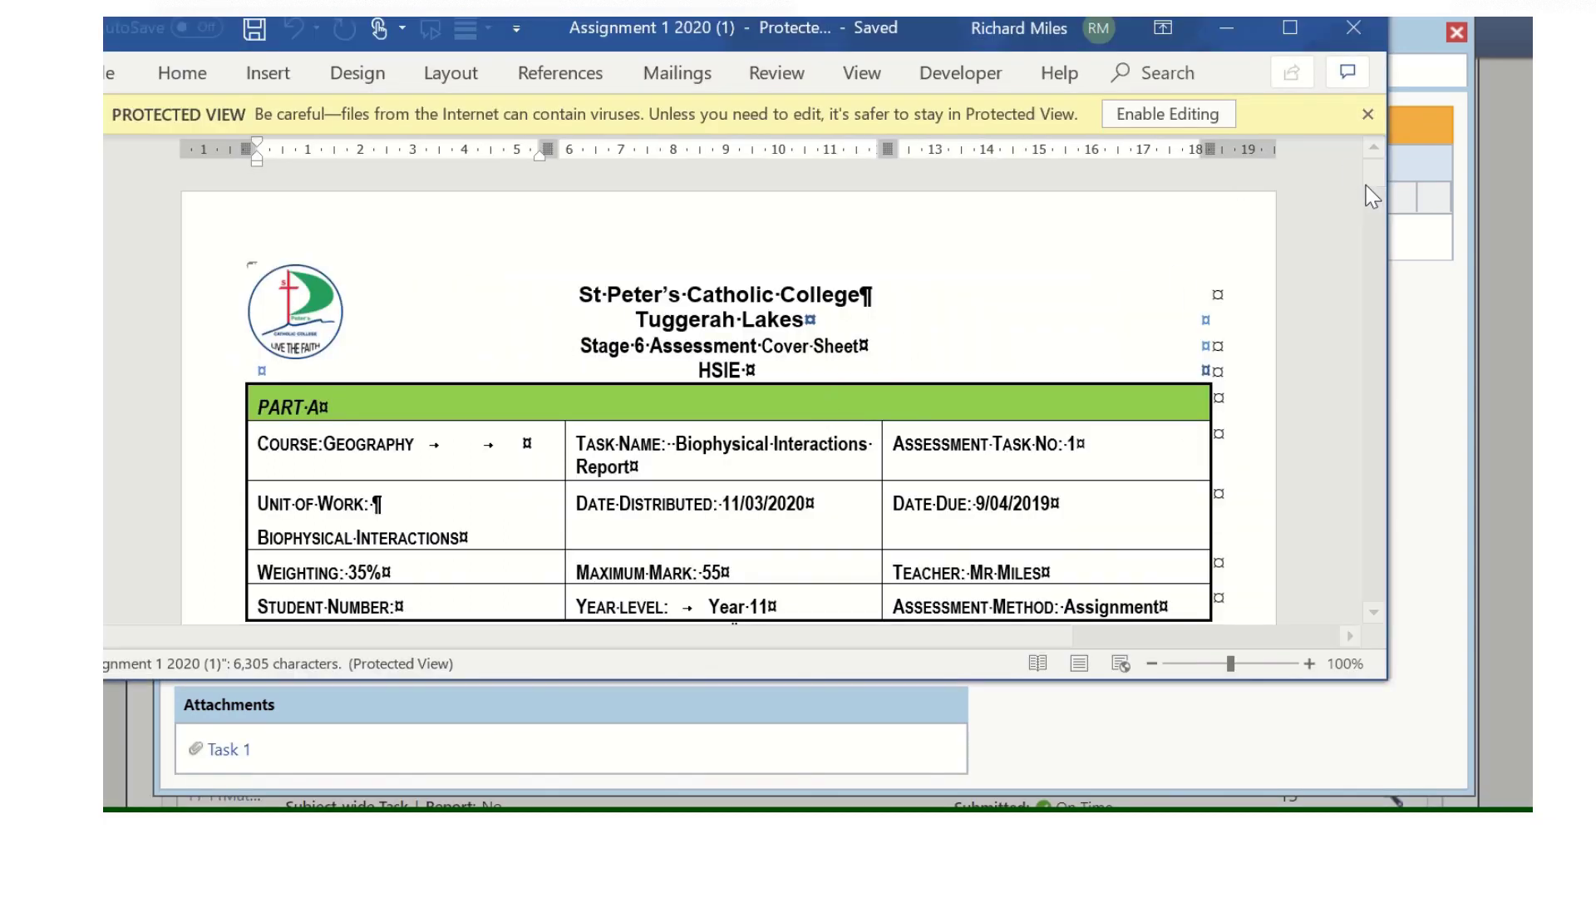
{"action": "left_click_drag", "start_coordinate": [1377, 176], "coordinate": [1374, 253]}
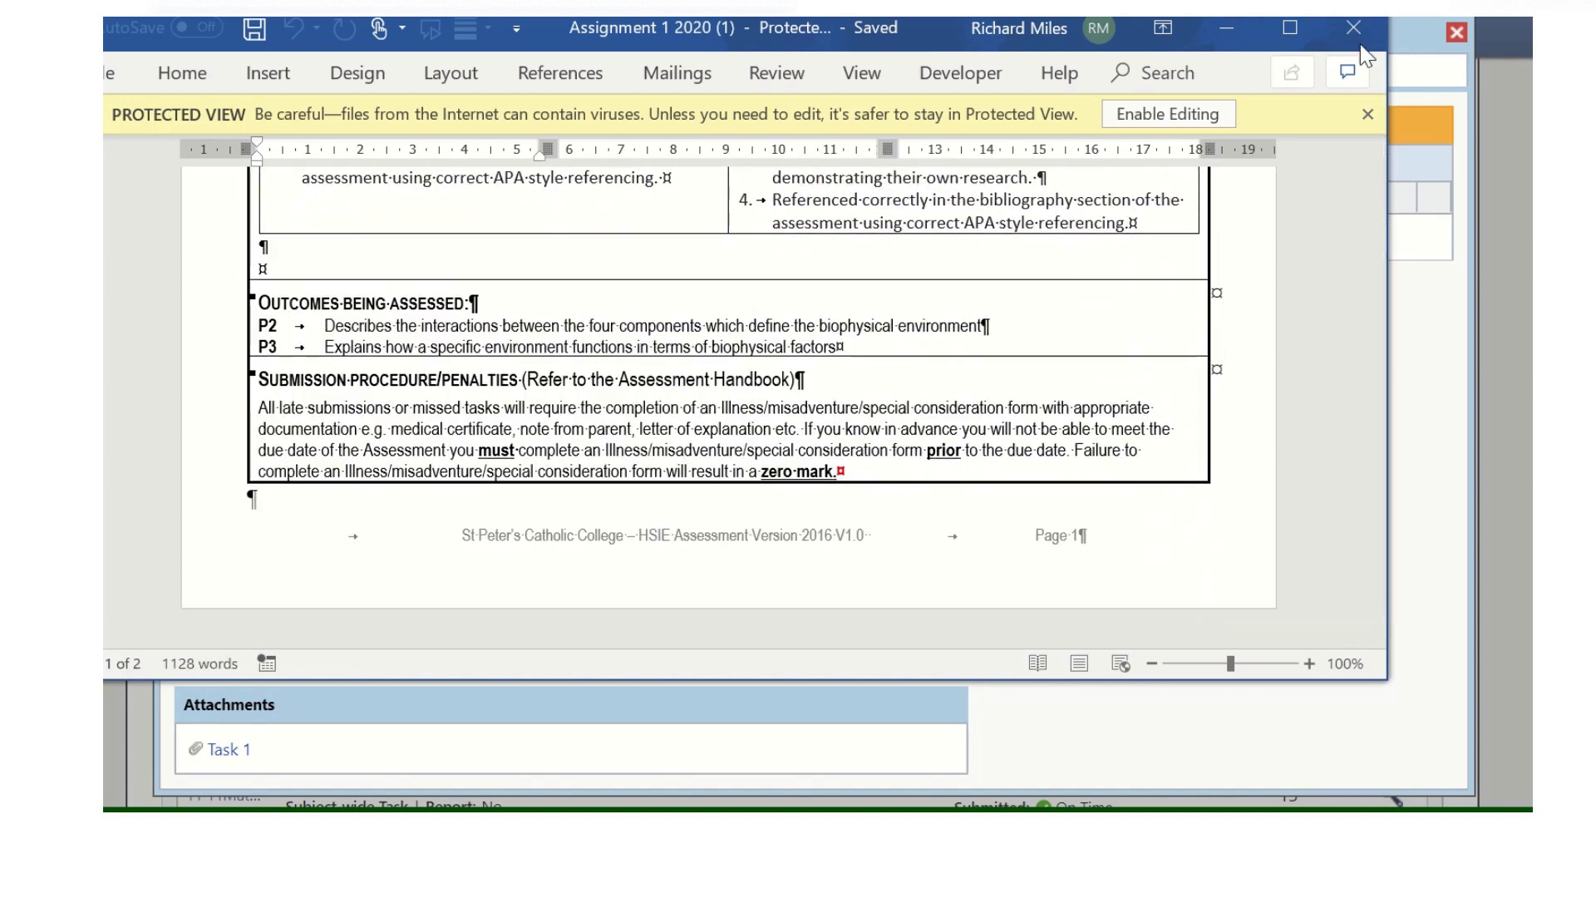
Close the Word cover sheet and start a new file submission for the task.
{"action": "left_click", "coordinate": [1352, 25]}
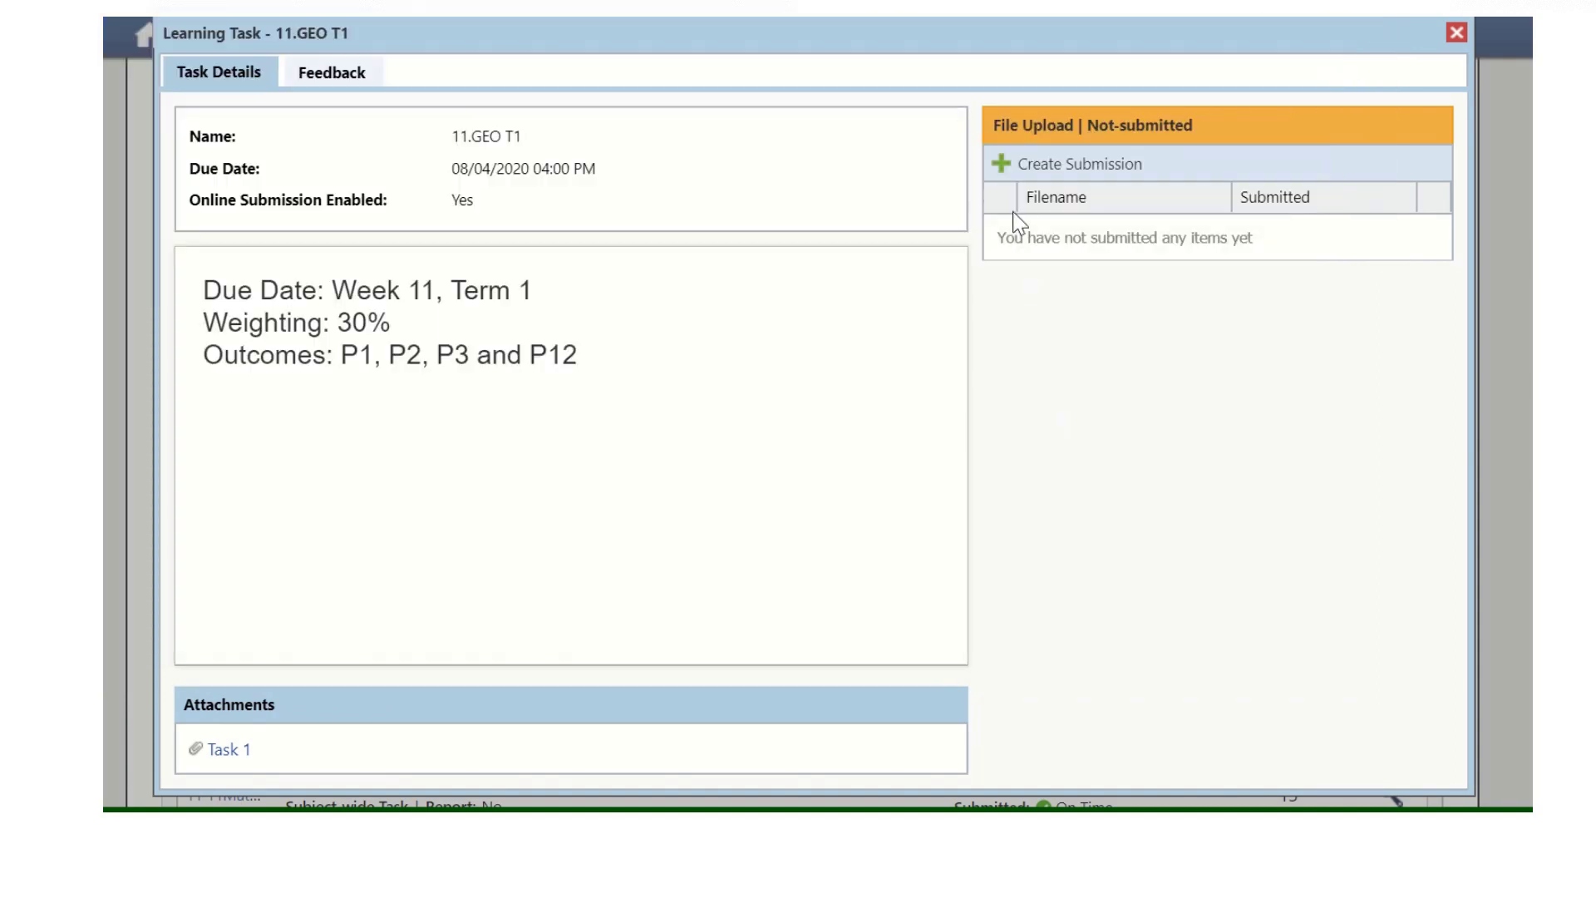
{"action": "left_click", "coordinate": [1004, 169]}
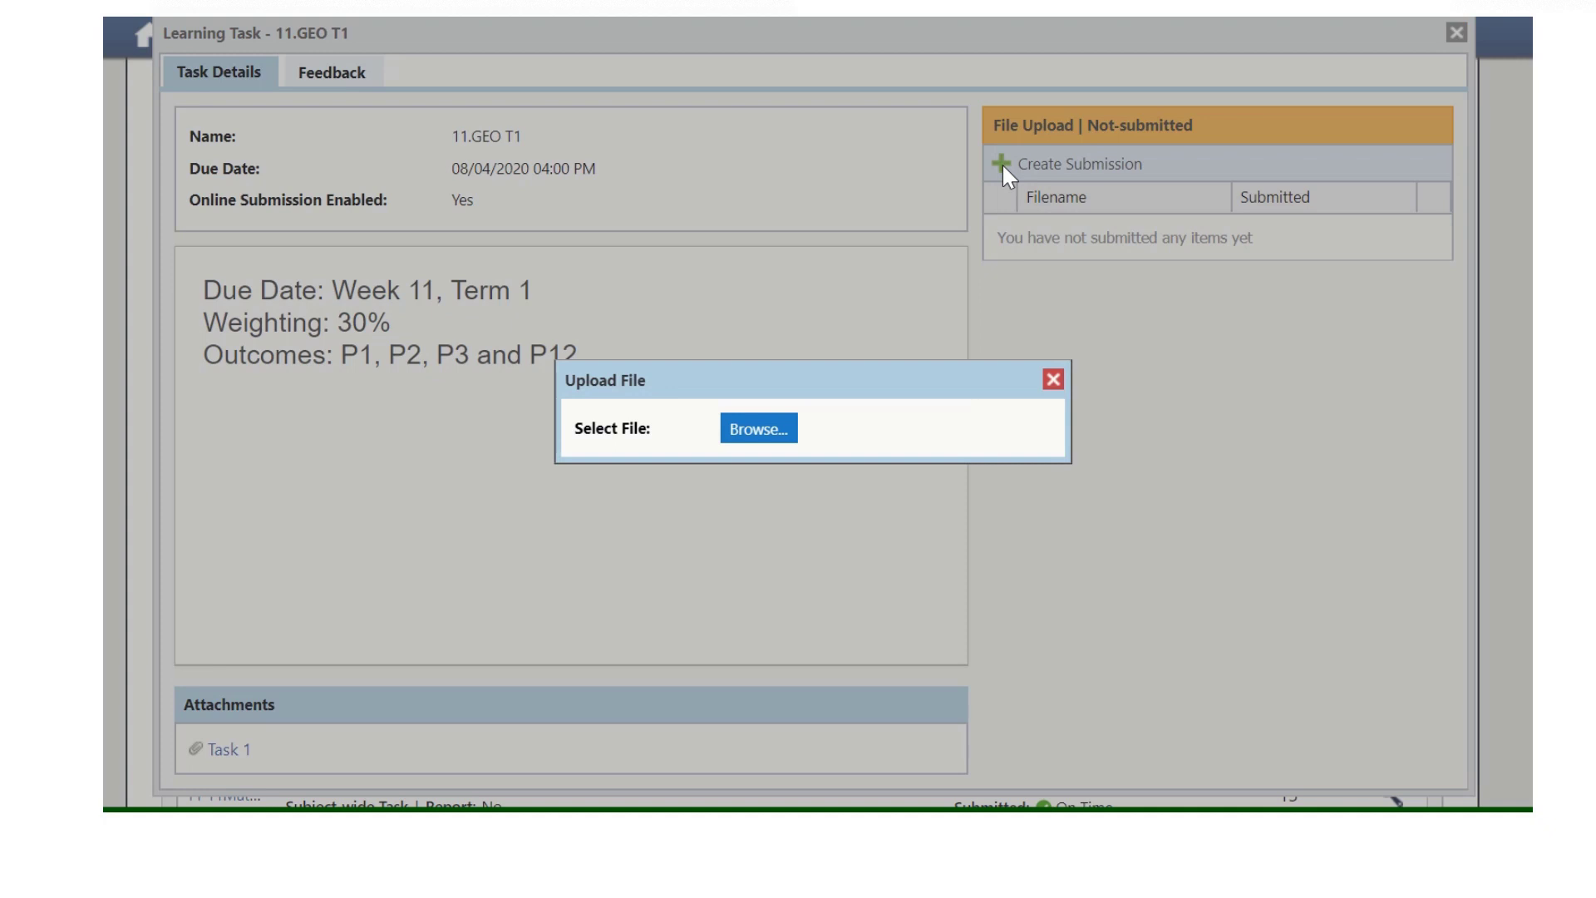
{"action": "left_click", "coordinate": [776, 431]}
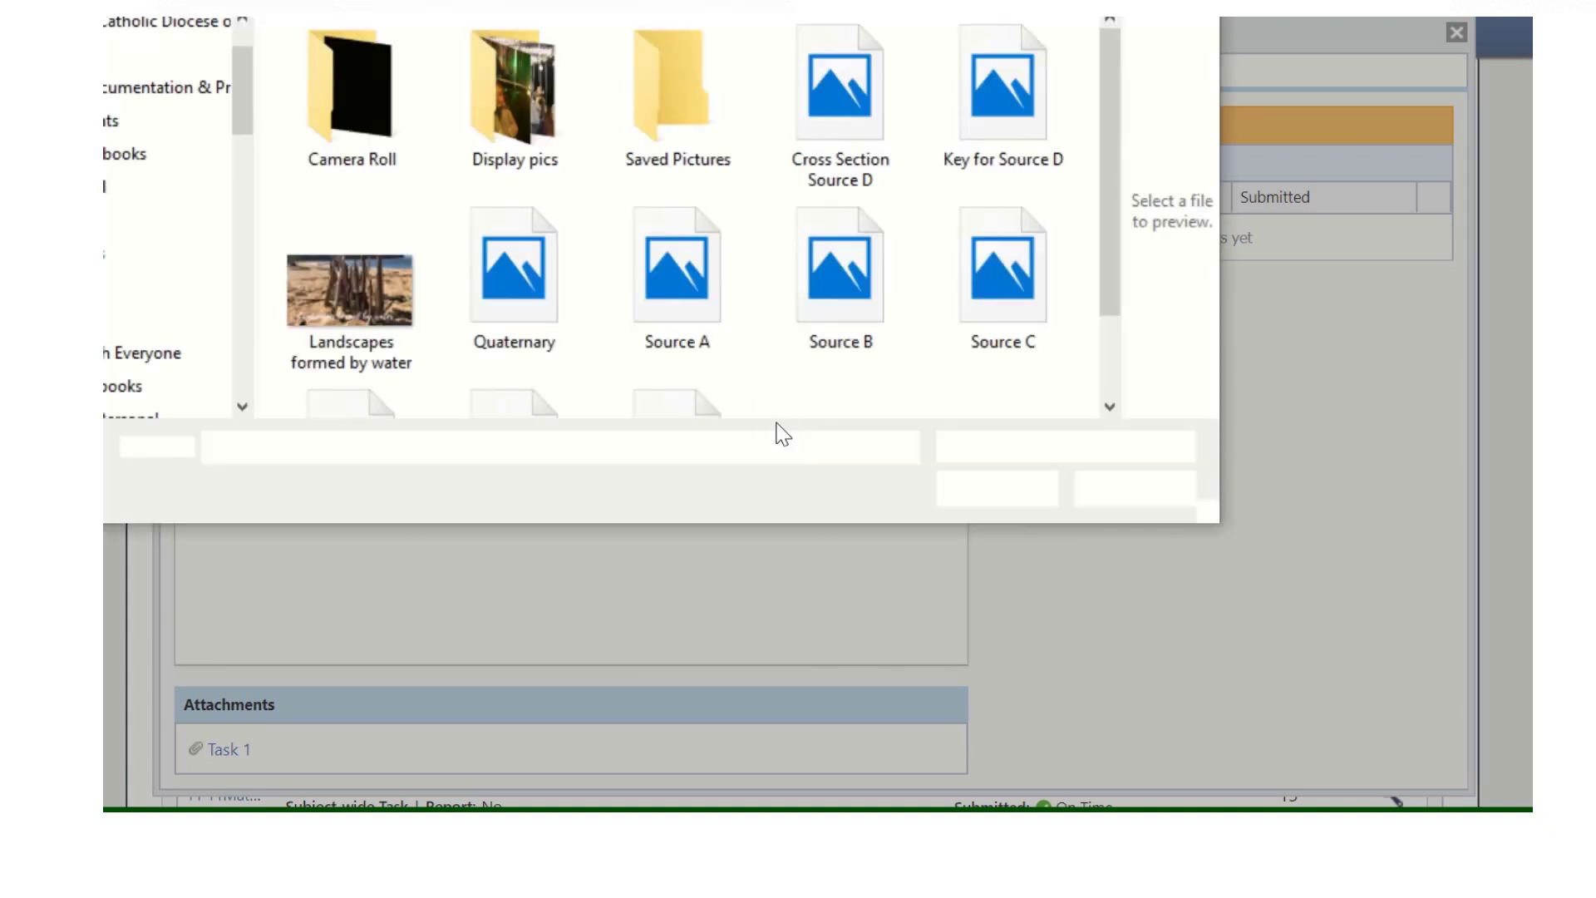
{"action": "left_click_drag", "start_coordinate": [239, 323], "coordinate": [221, 210]}
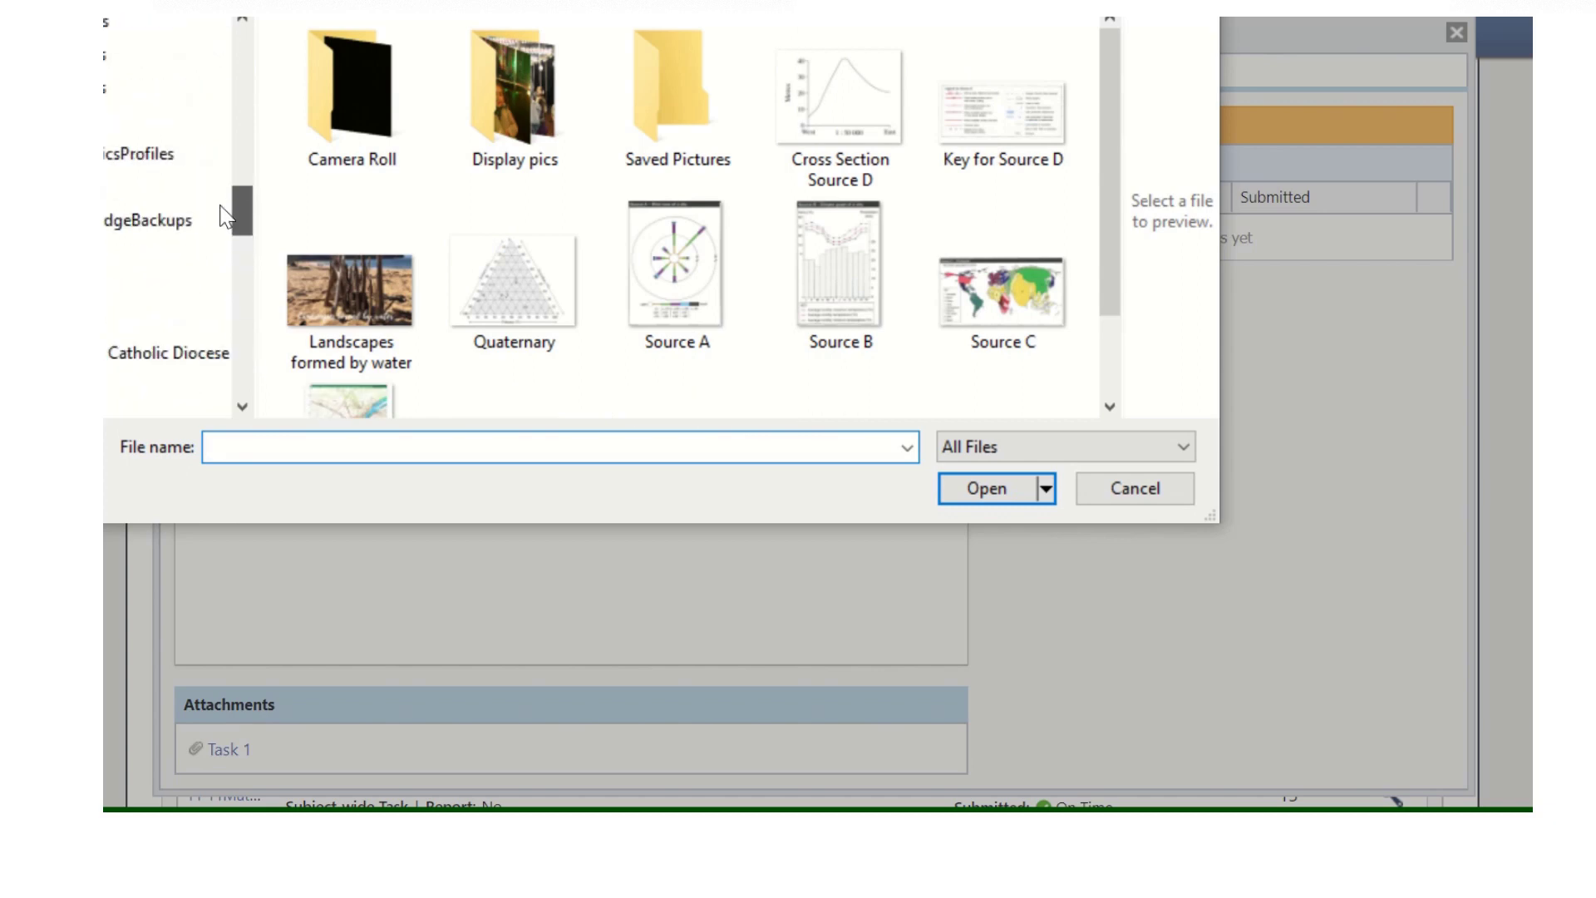
{"action": "left_click_drag", "start_coordinate": [219, 208], "coordinate": [235, 181]}
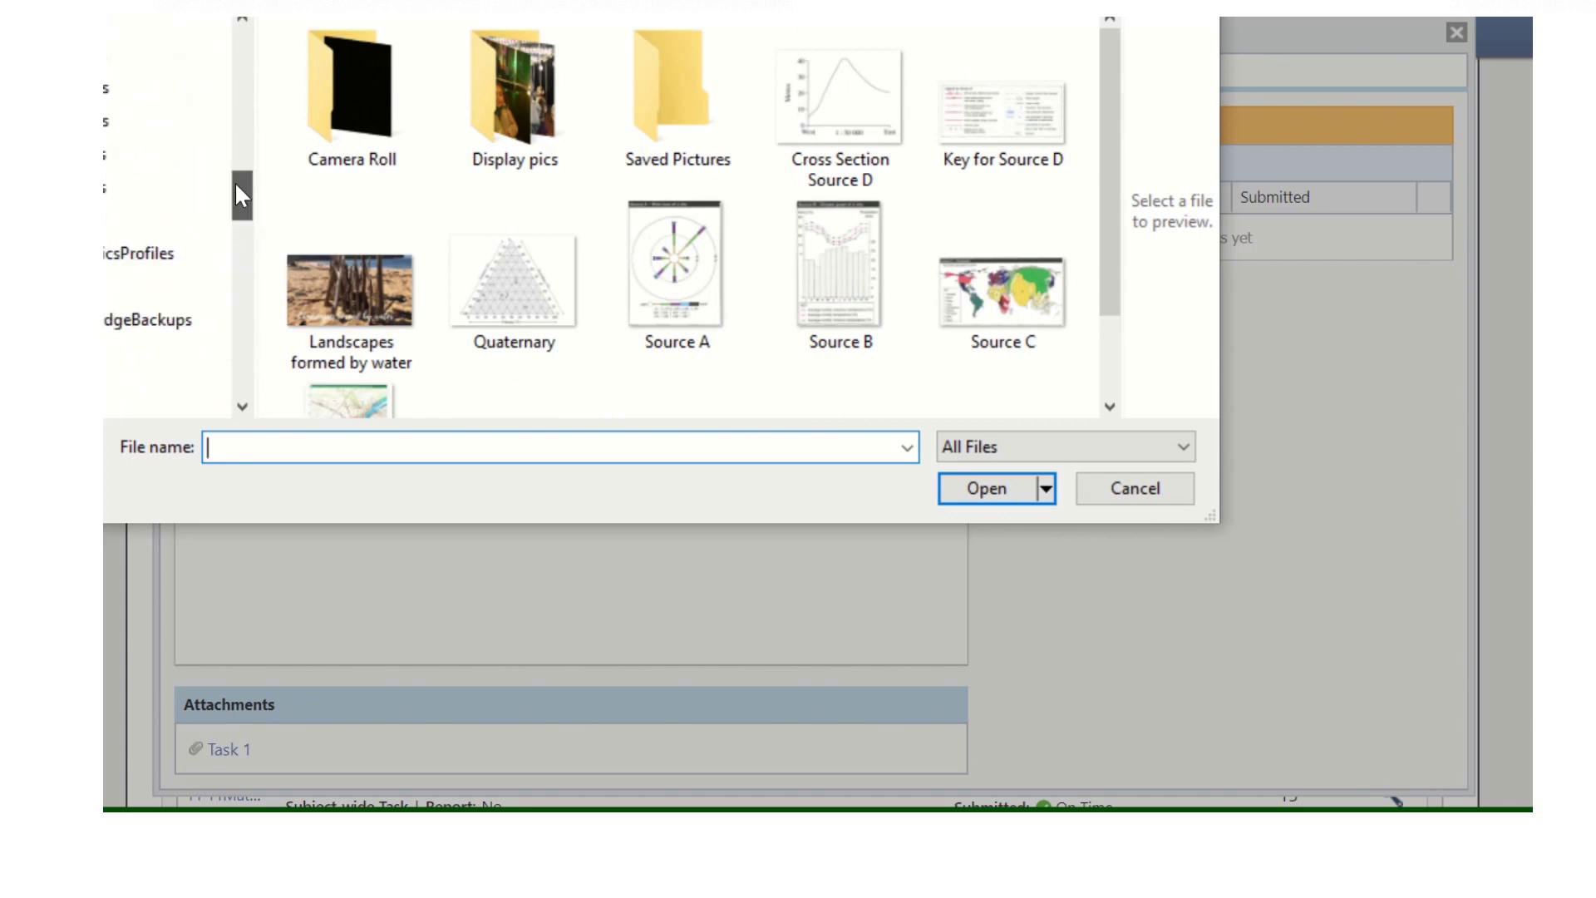
Choose the wetland Field Booklet document from the saved documents folder to upload.
{"action": "left_click", "coordinate": [160, 116]}
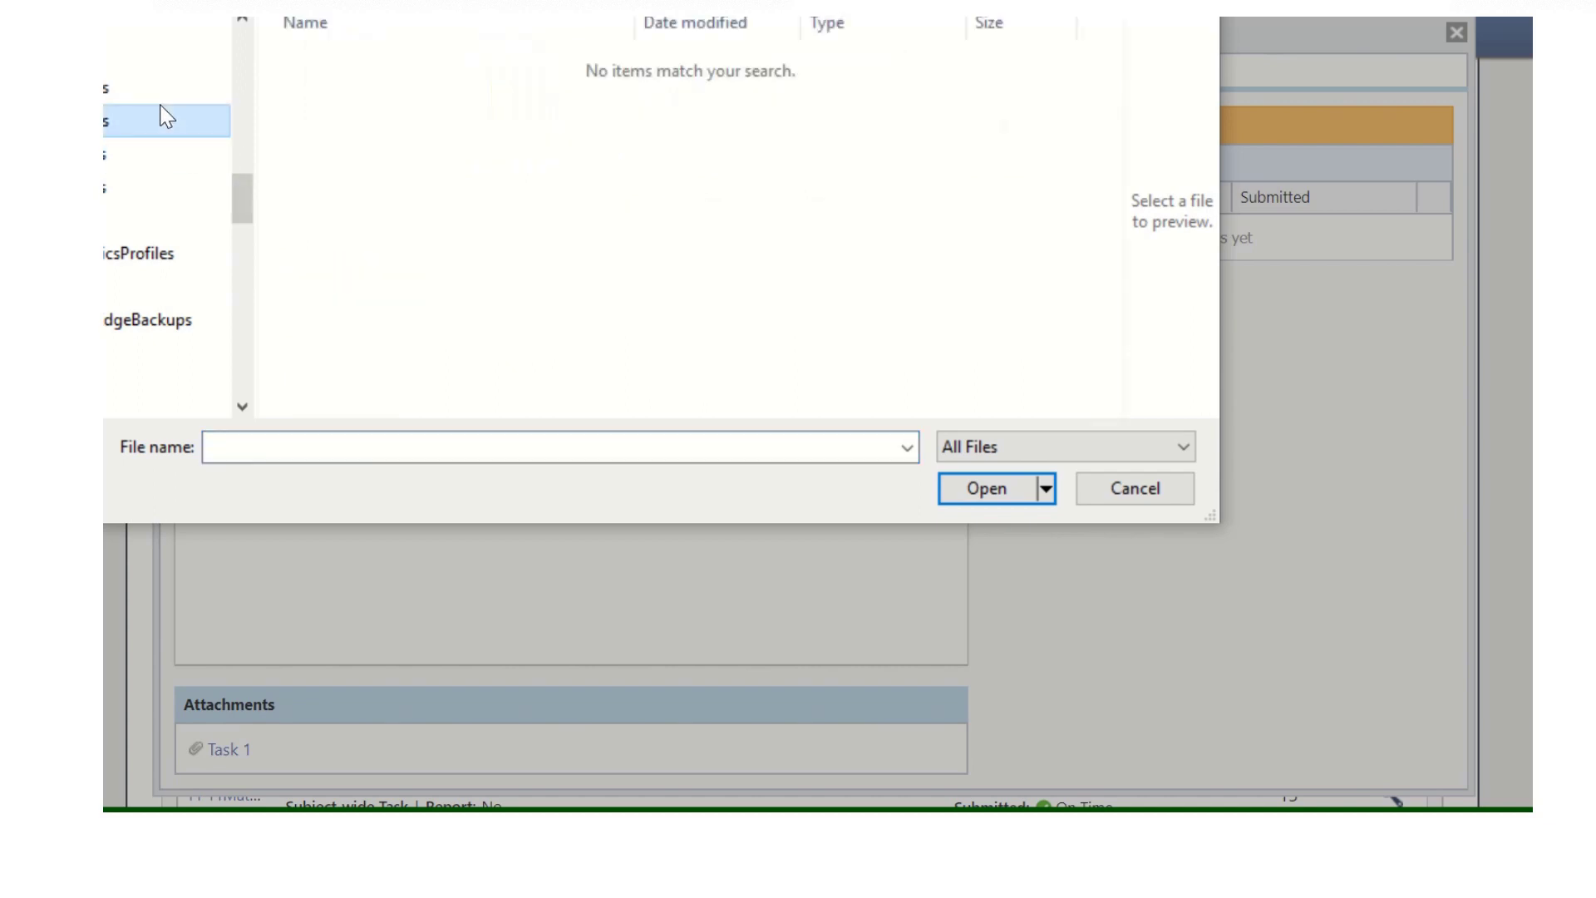
{"action": "left_click", "coordinate": [150, 87]}
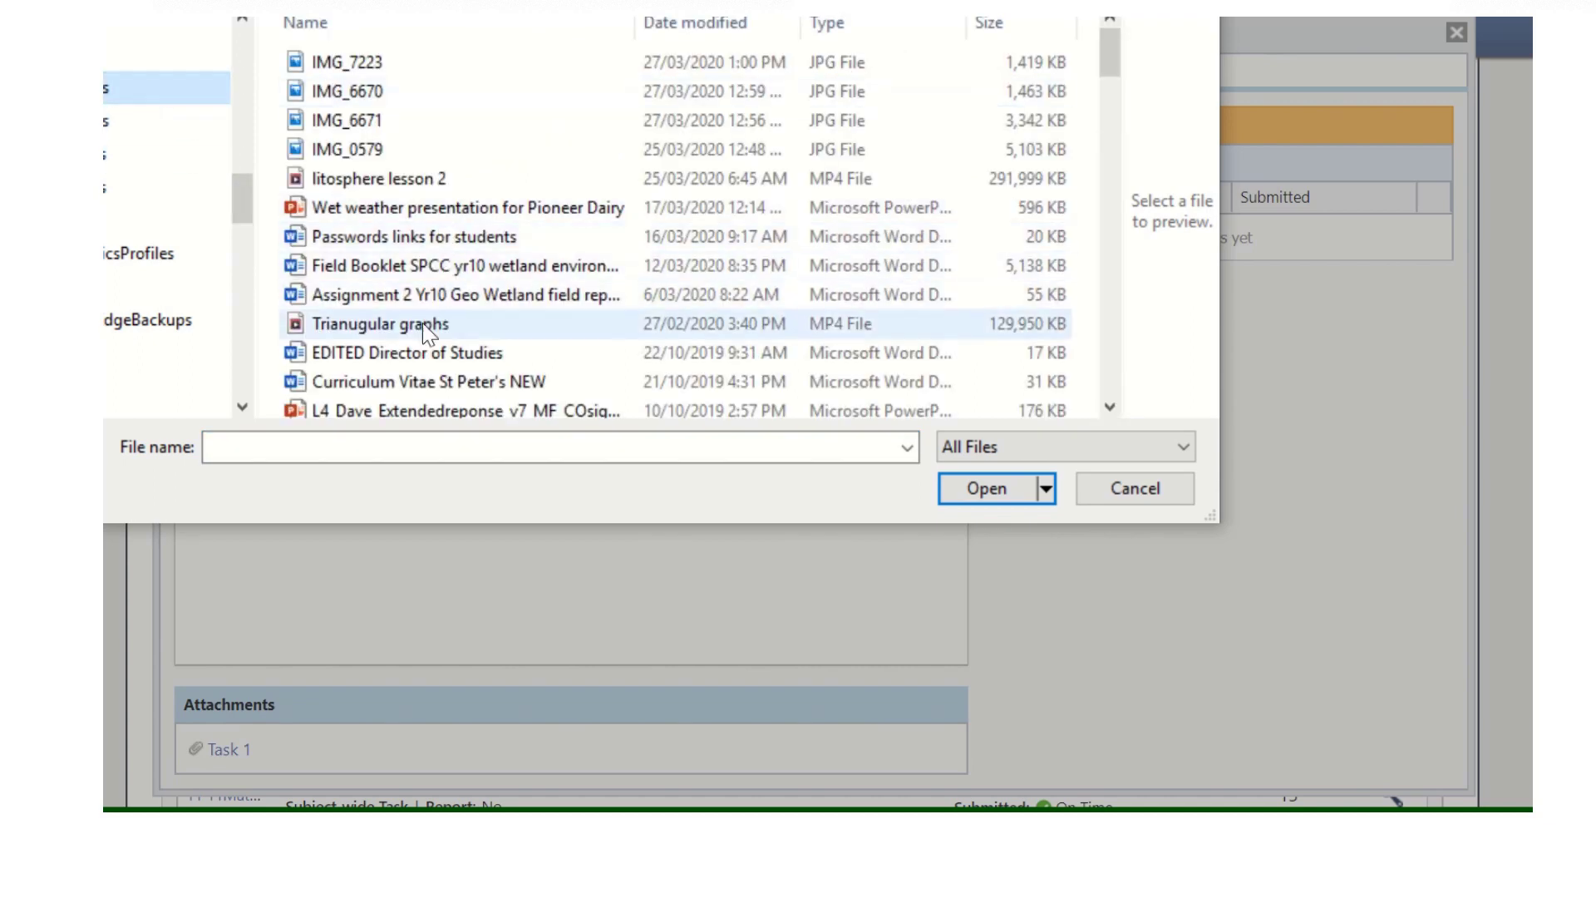
{"action": "left_click", "coordinate": [429, 271]}
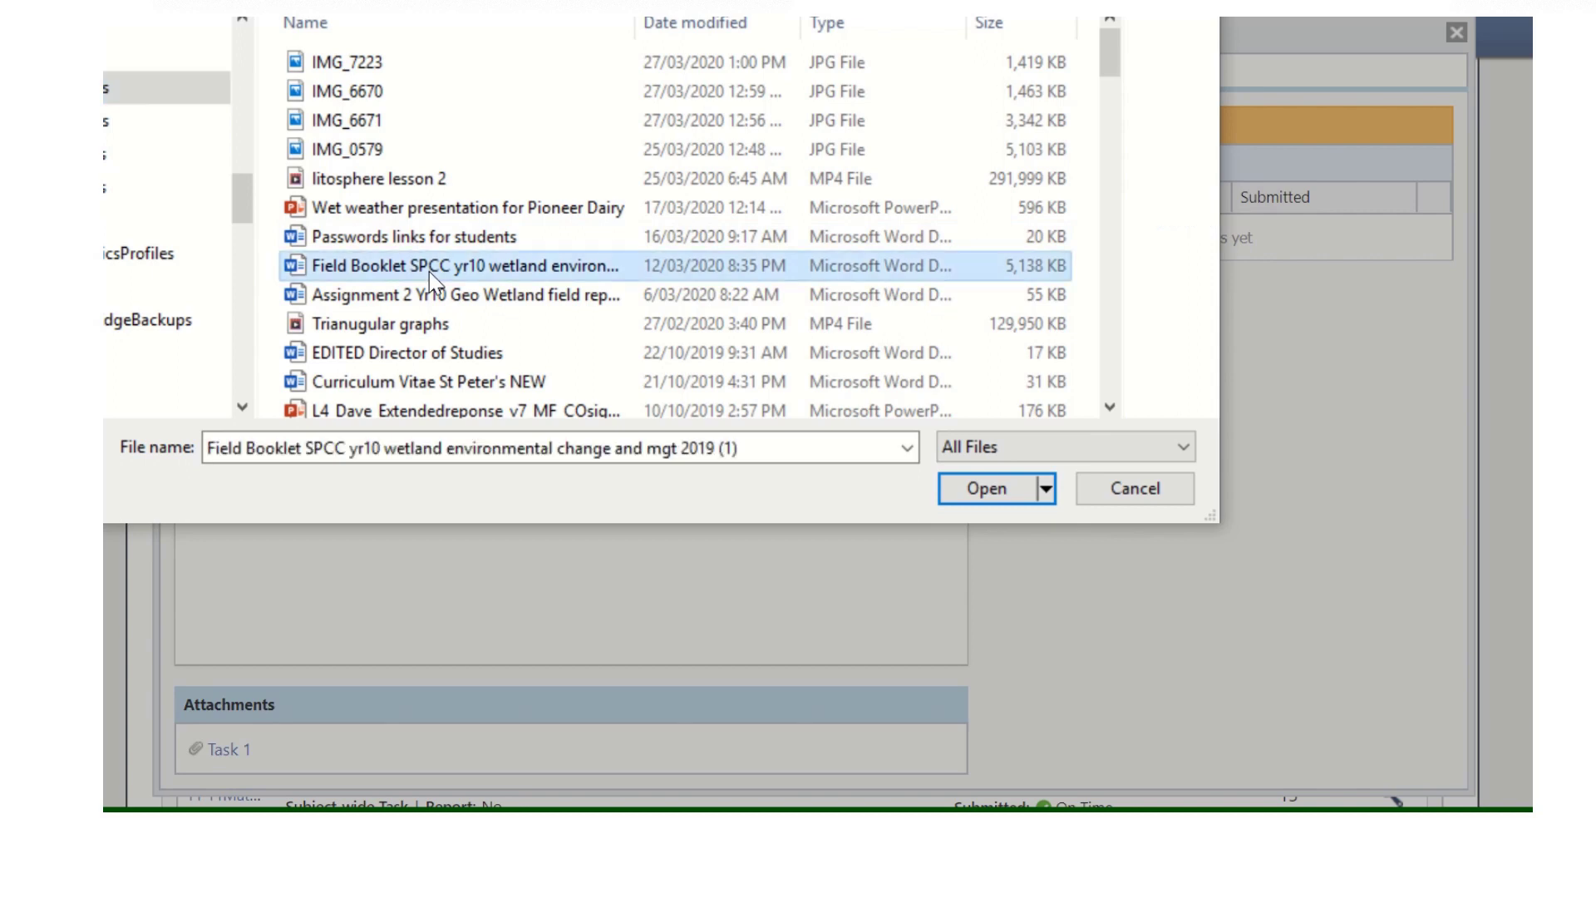
{"action": "left_click", "coordinate": [975, 495]}
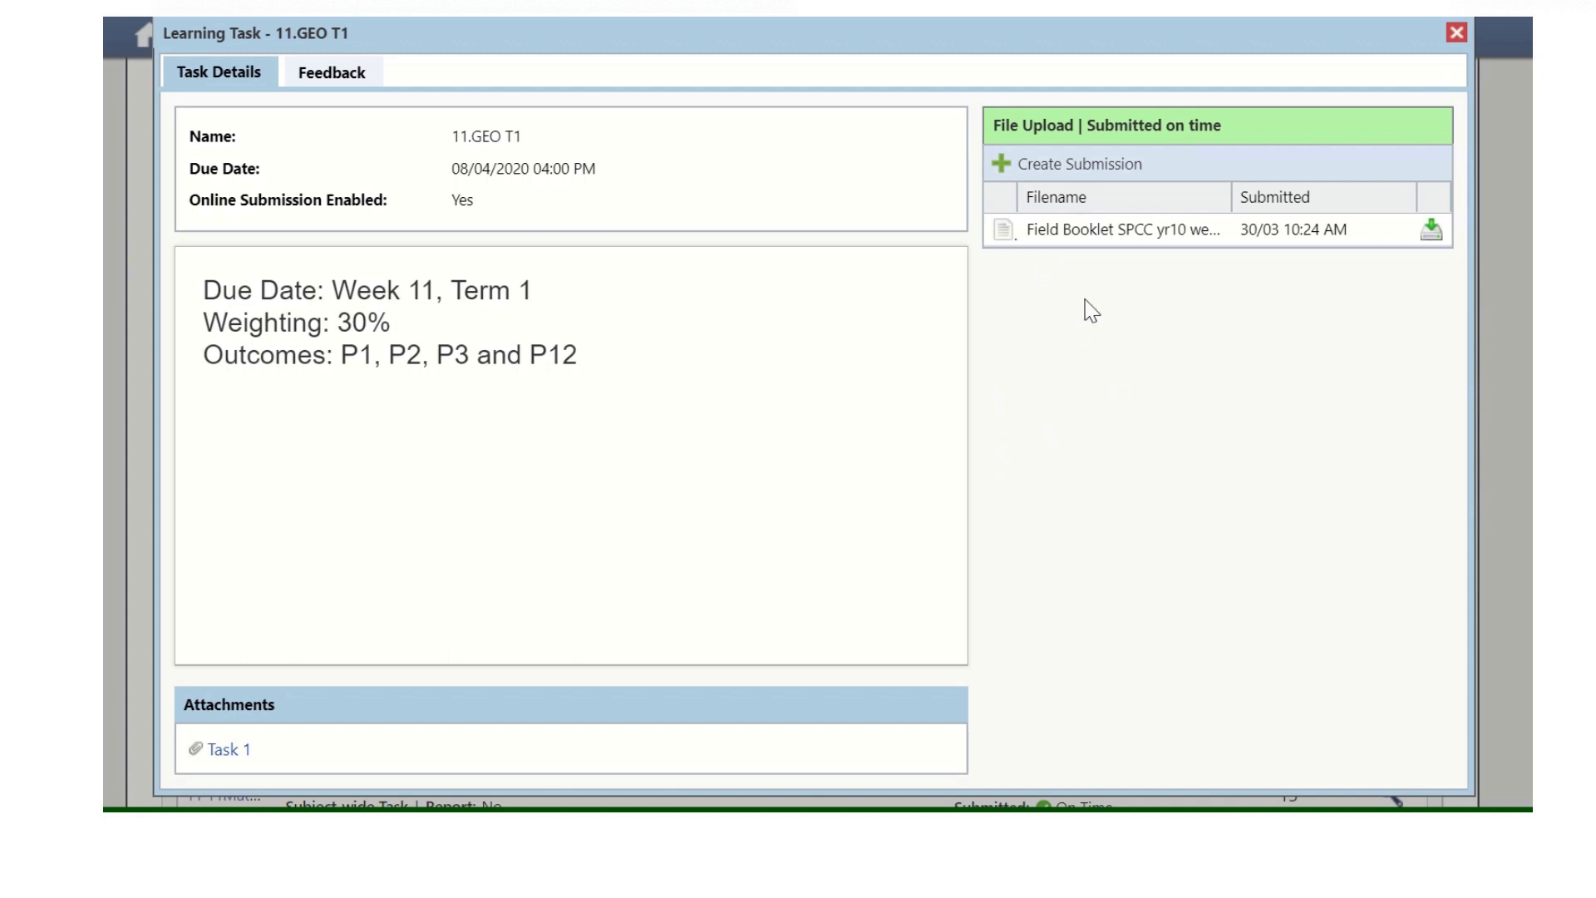
Confirm the Feedback tab shows no grades or teacher responses, then return to Task Details.
{"action": "left_click", "coordinate": [331, 74]}
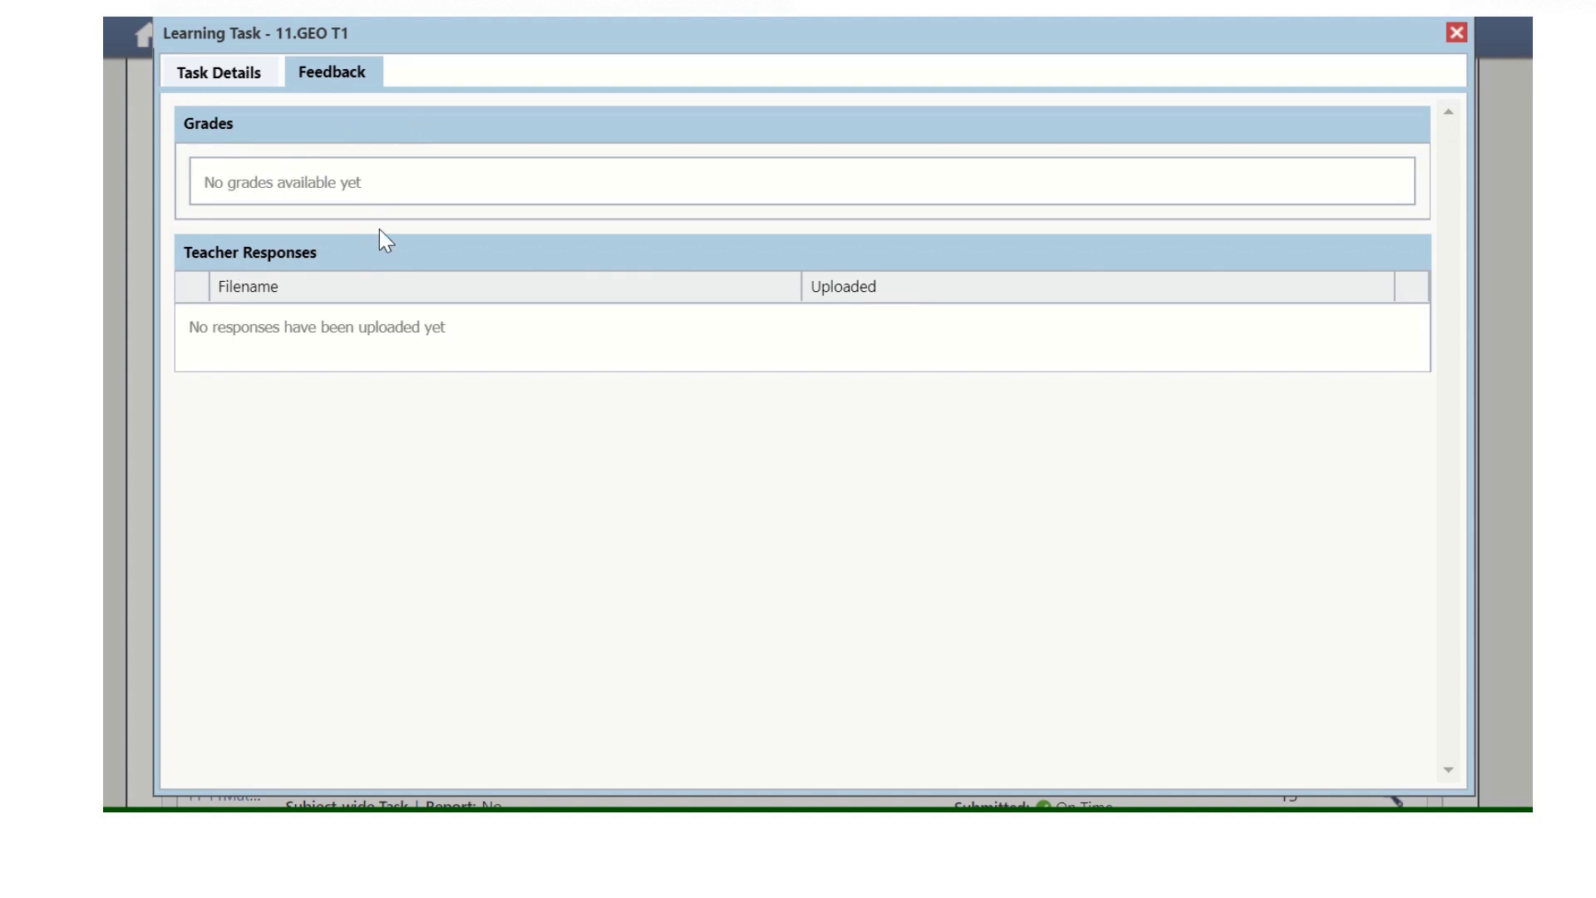
{"action": "left_click", "coordinate": [242, 70]}
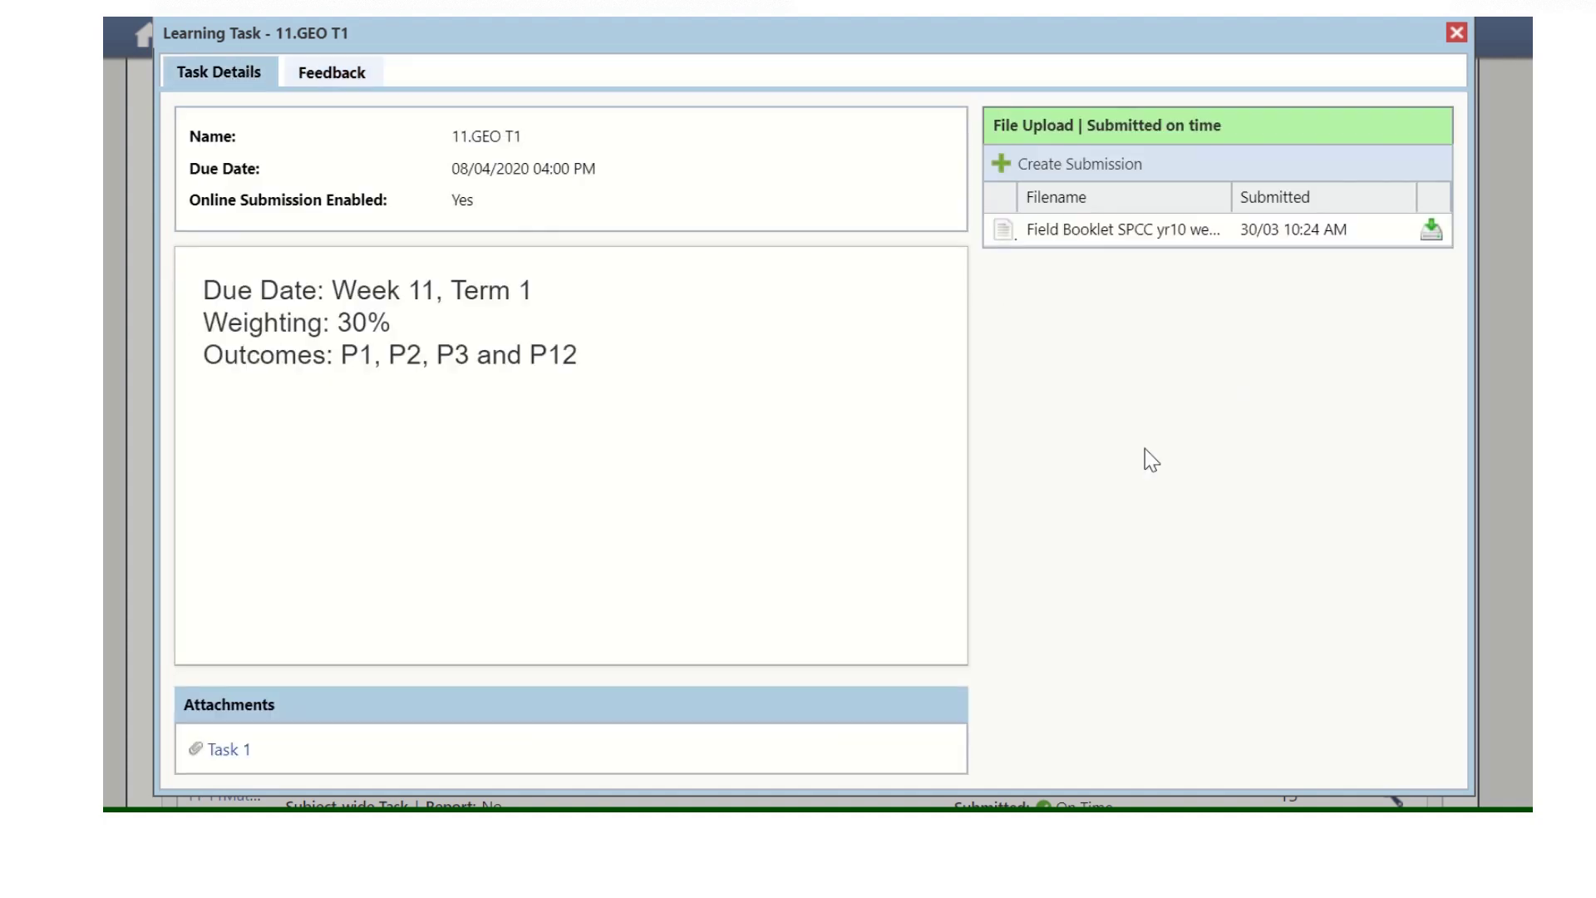